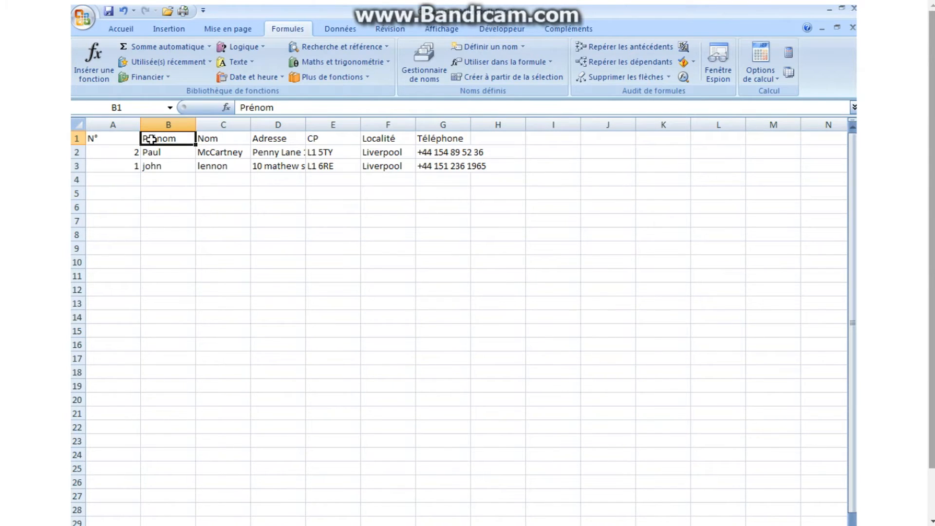
Step: Define the workbook name Prénom as =decaler(Base!$B$1;1;0;nbval(Base!$A:$A)-1;1) and check it in the list of defined names
click(497, 46)
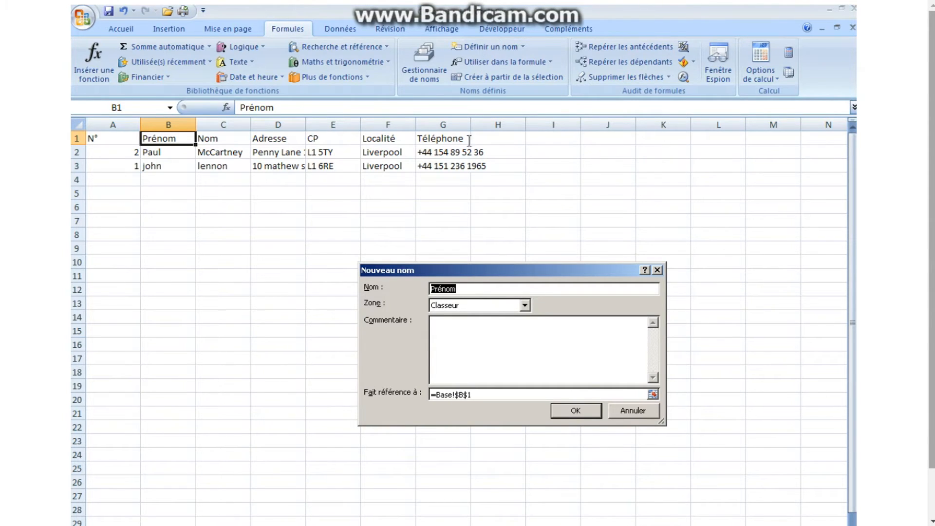
drag(469, 394, 396, 398)
text(=)
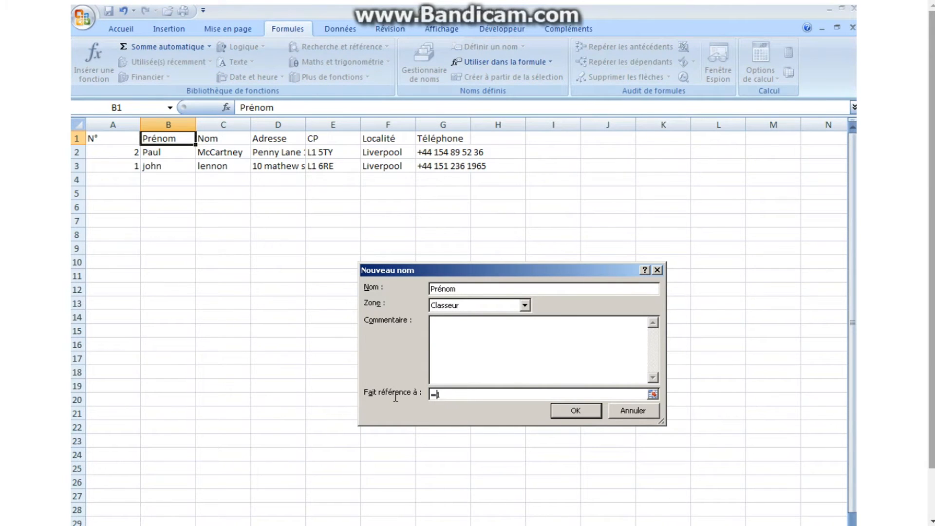
text(decaler()
click(165, 138)
text(;1;0)
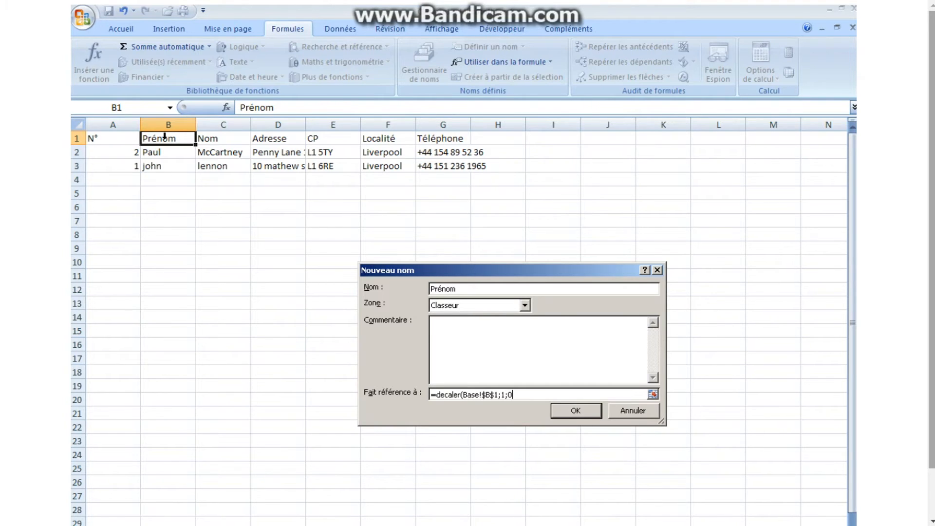
text(;nbval()
click(109, 124)
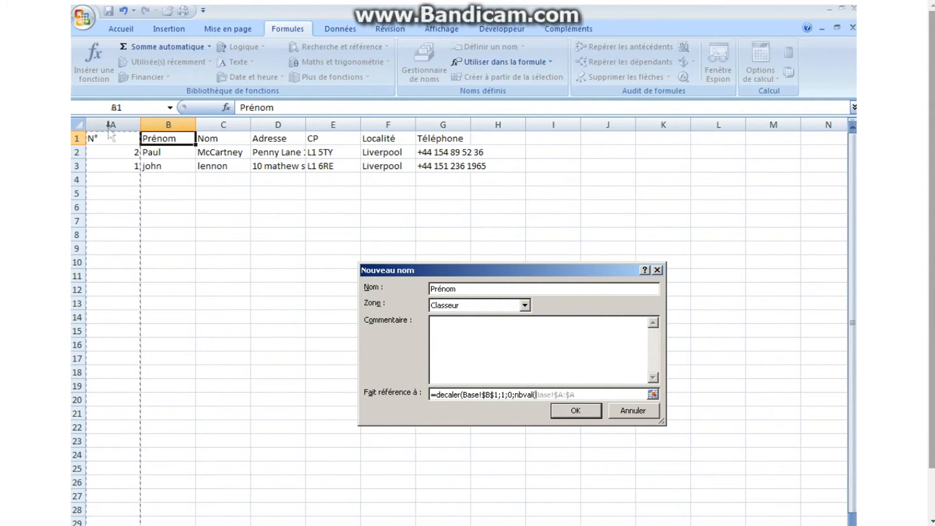
text()-)
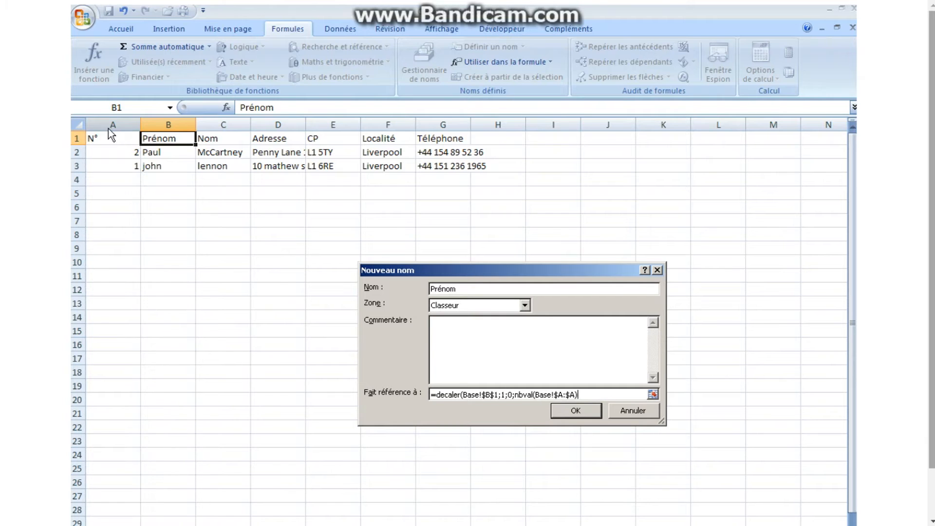
text(1;1)
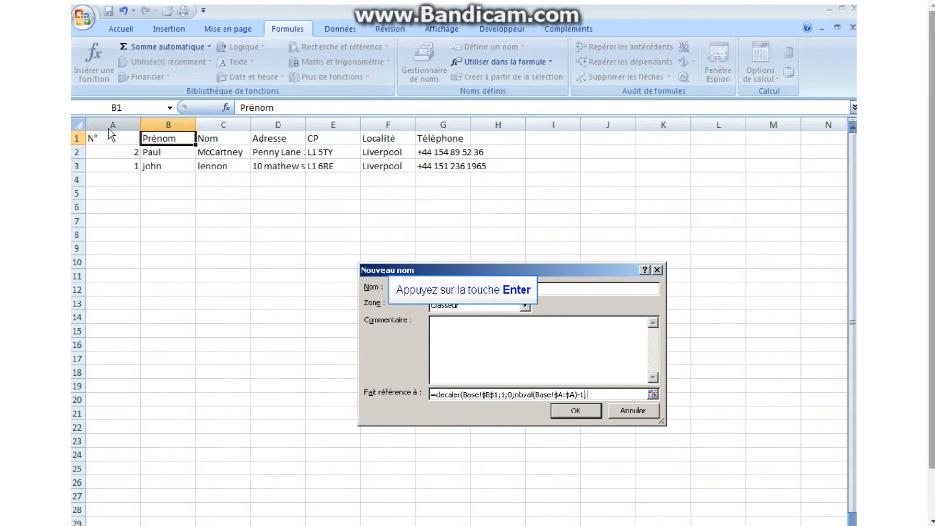
text())
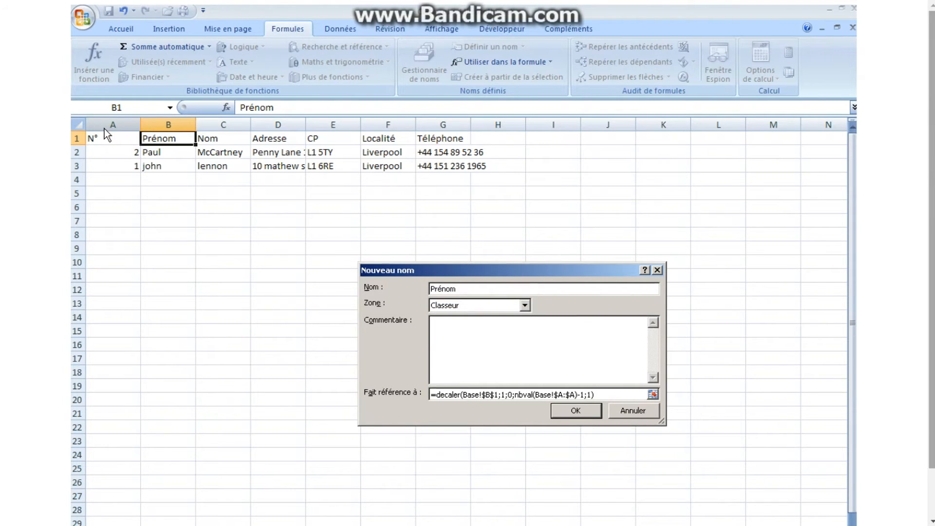
key(Return)
click(417, 54)
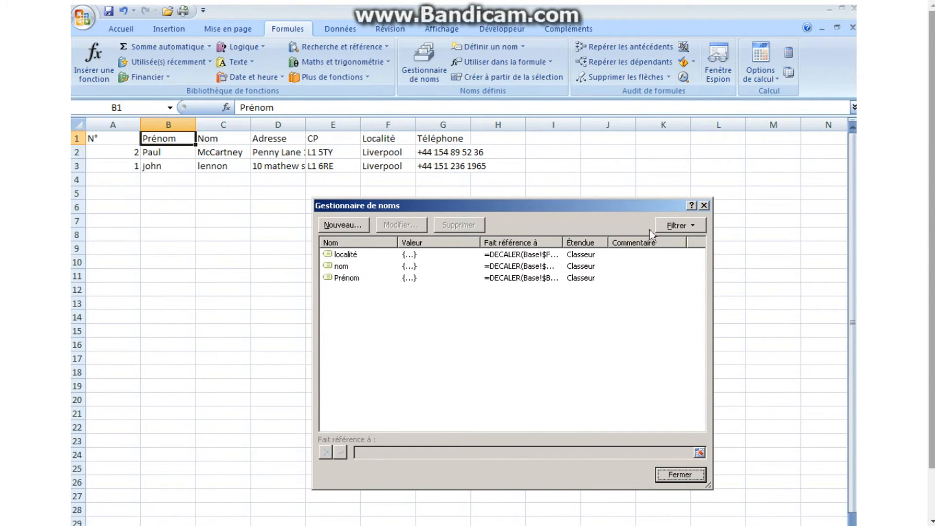
click(682, 475)
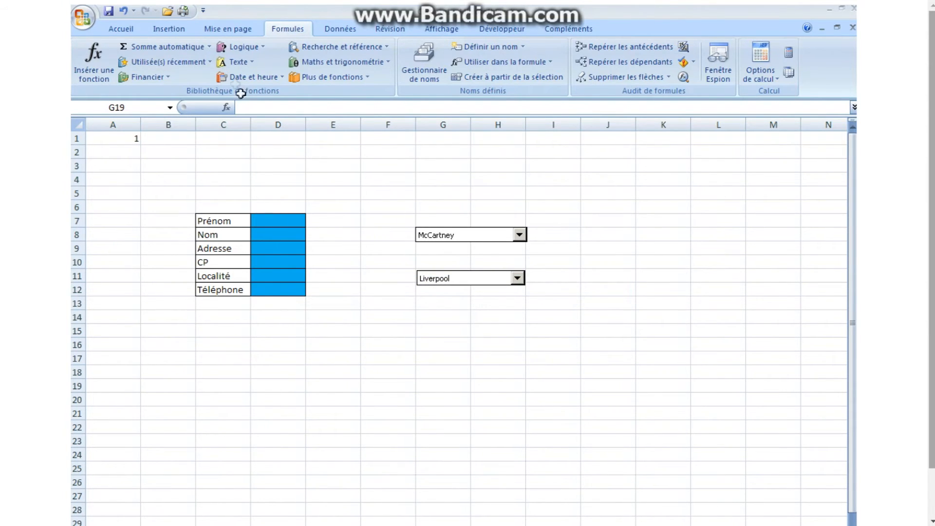
Step: Fill the Prénom field in cell D7 with the formula =index(prénom;A1)
click(268, 221)
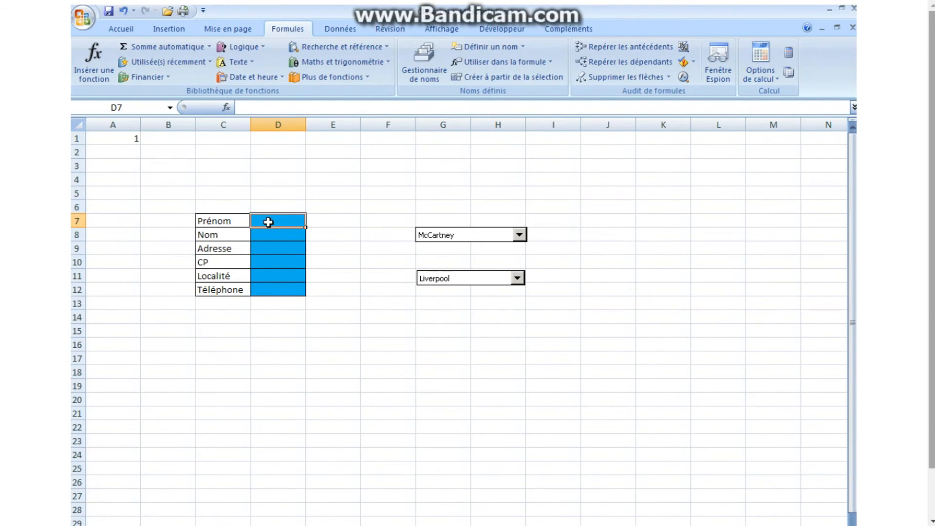
text(=)
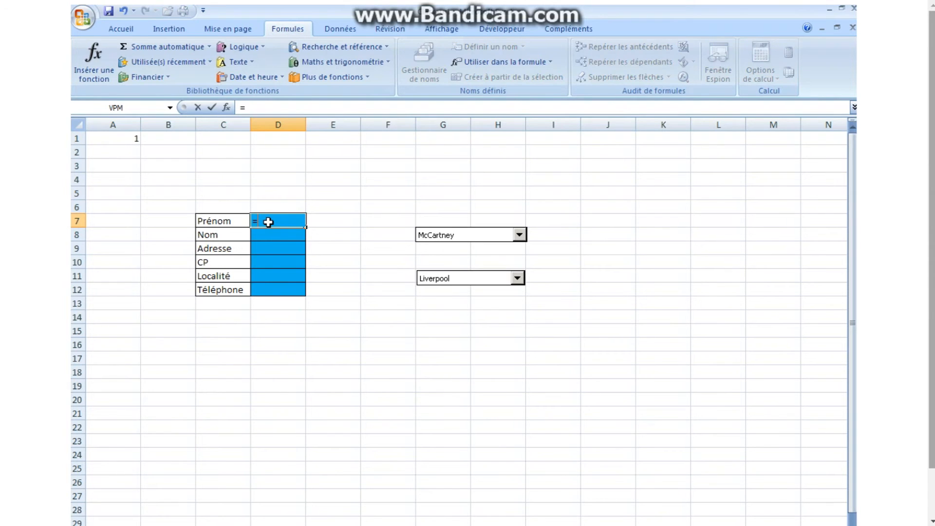
text(in)
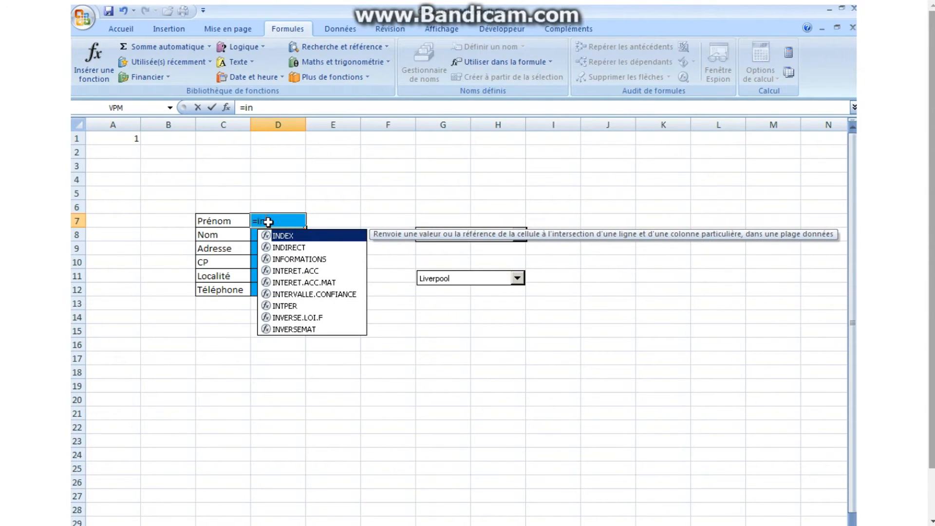
text(dex)
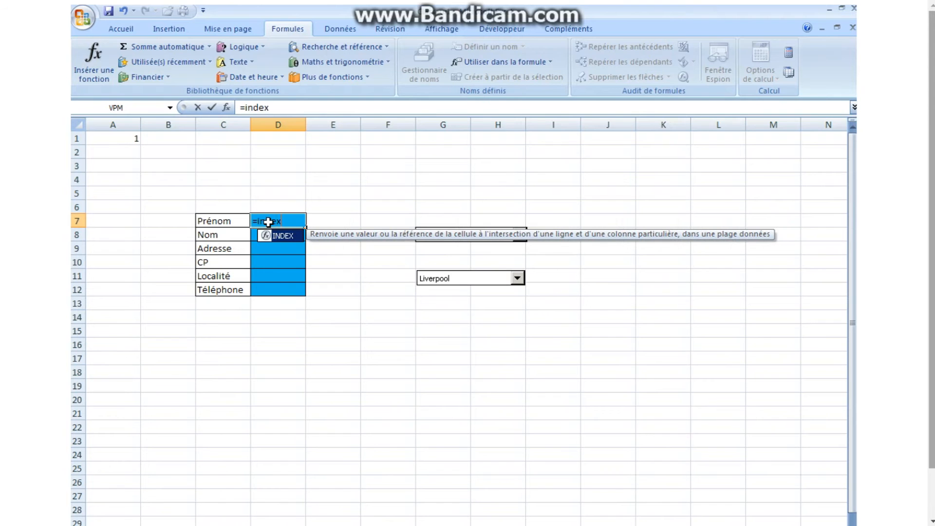
text((p)
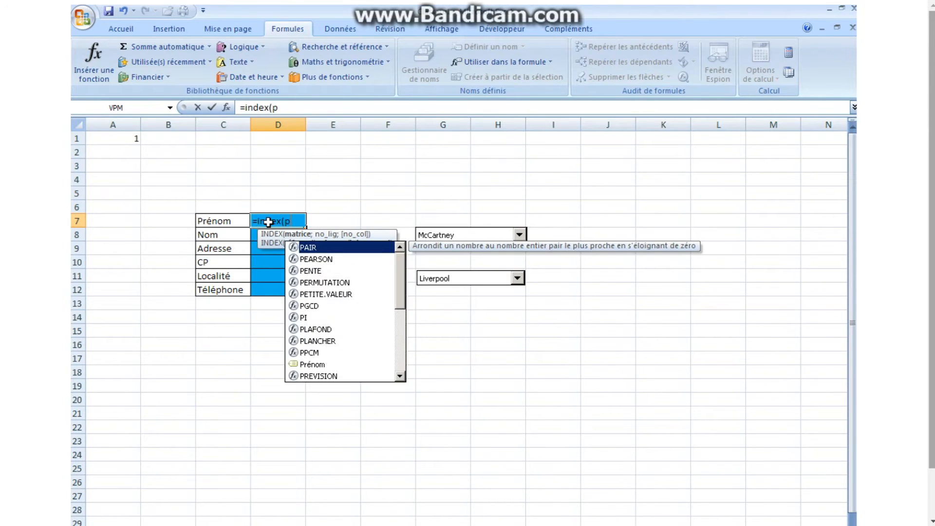
text(rénom)
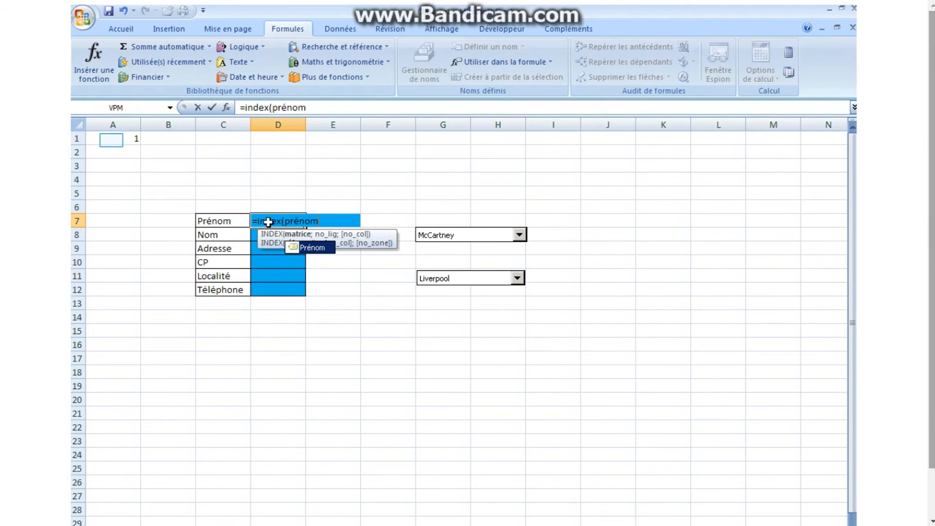
text(;)
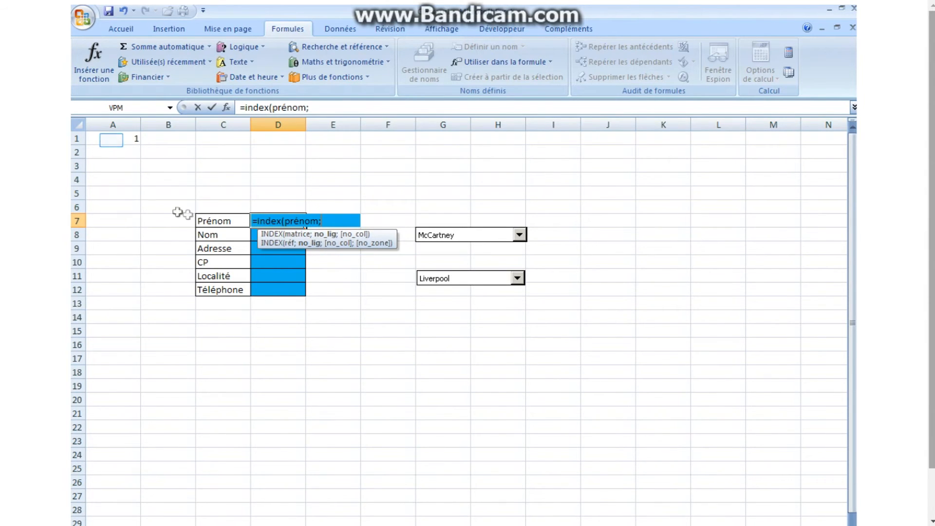
click(112, 141)
text())
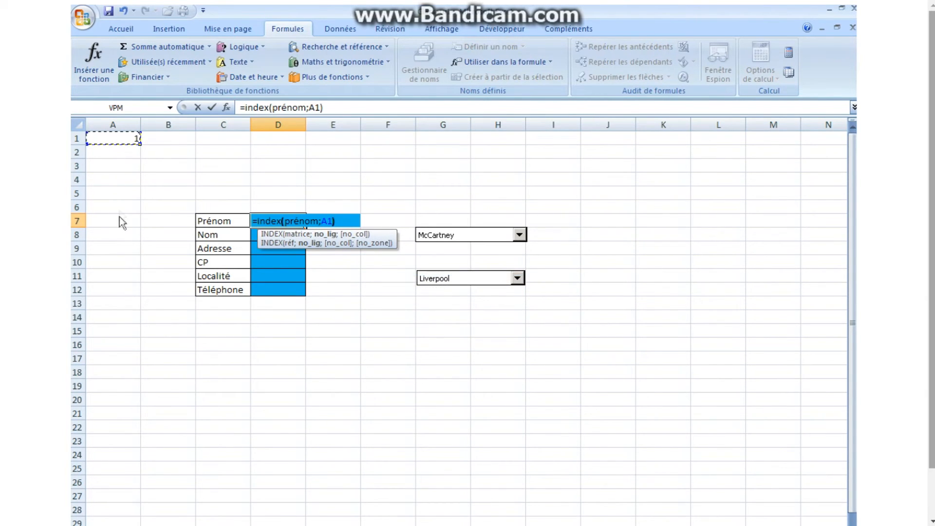
key(Return)
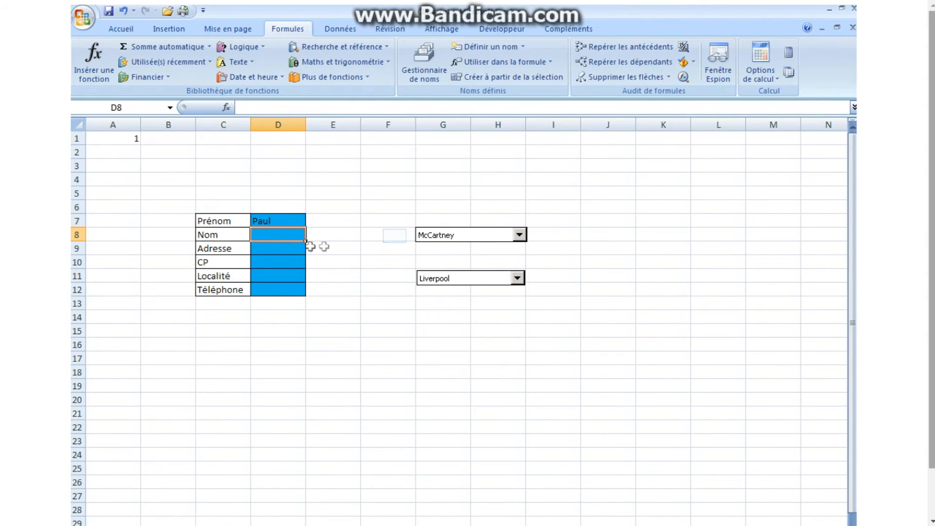
click(394, 235)
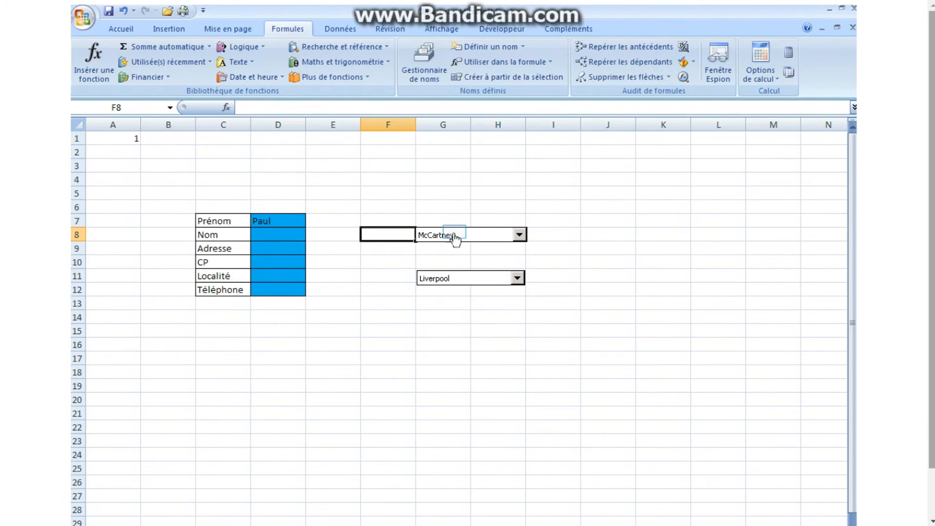
click(454, 238)
click(384, 230)
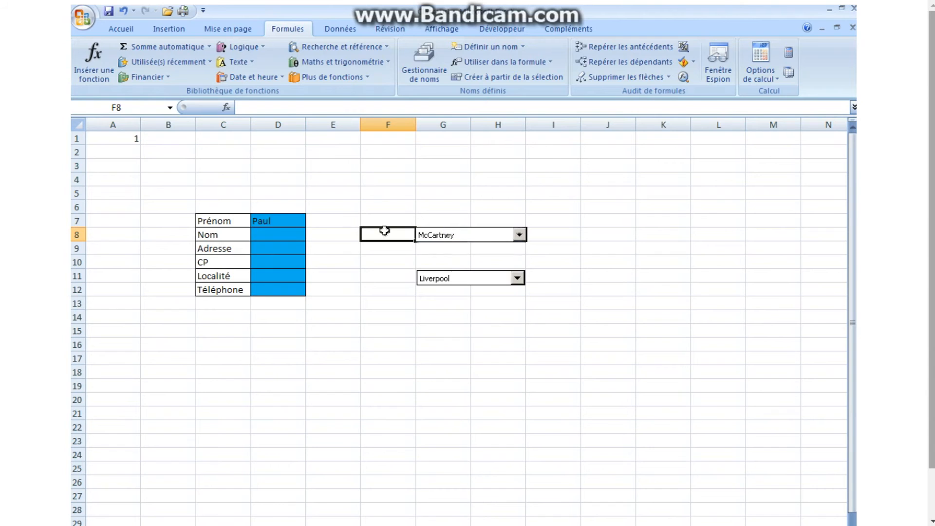
Step: Fill the Nom field in cell D8 with the formula =index(nom;A1)
click(262, 235)
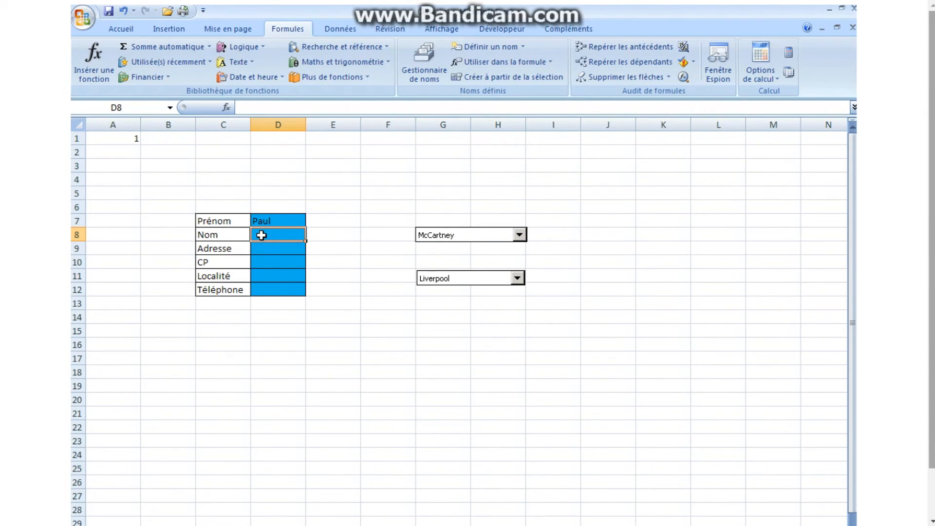
text(=i)
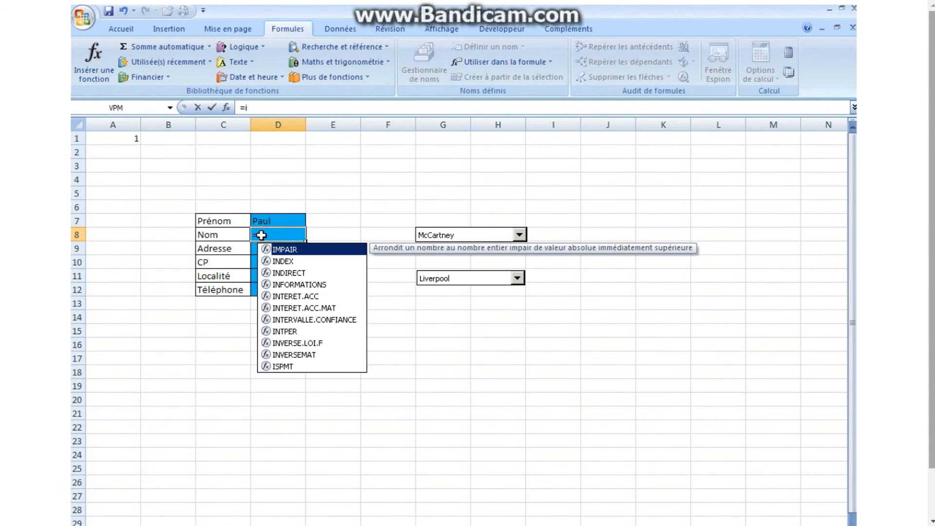
text(ndex)
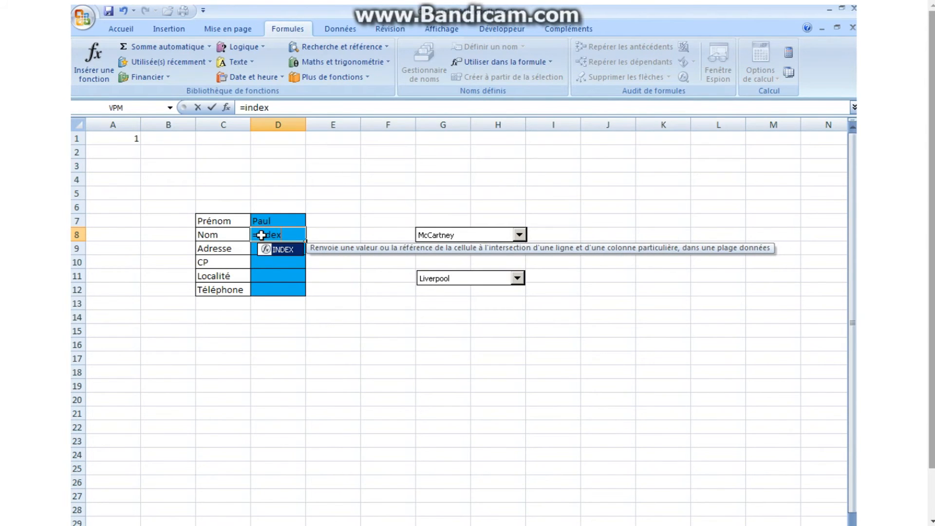
text((nom;)
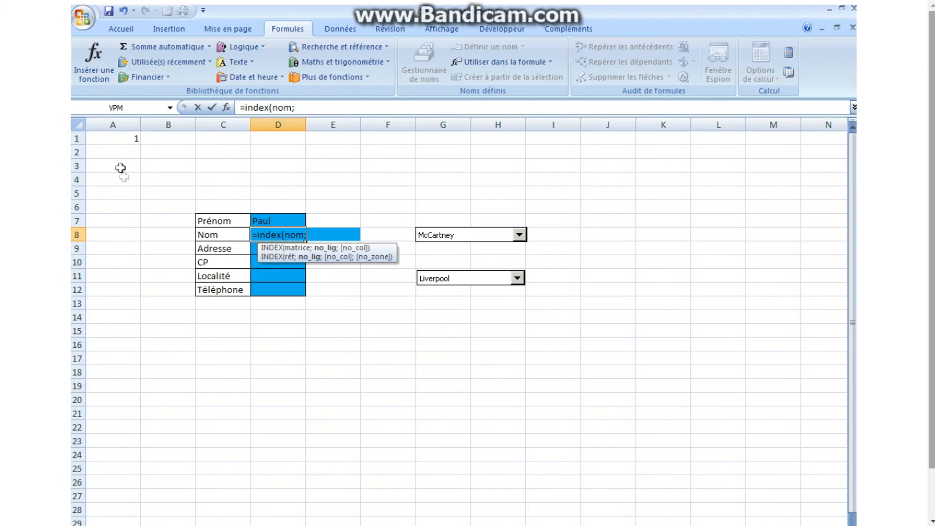
click(119, 141)
text())
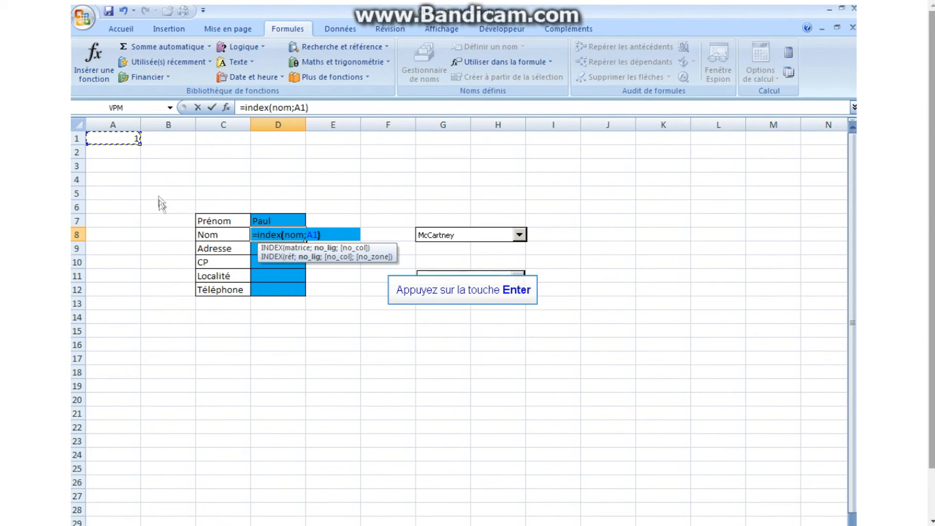
key(Return)
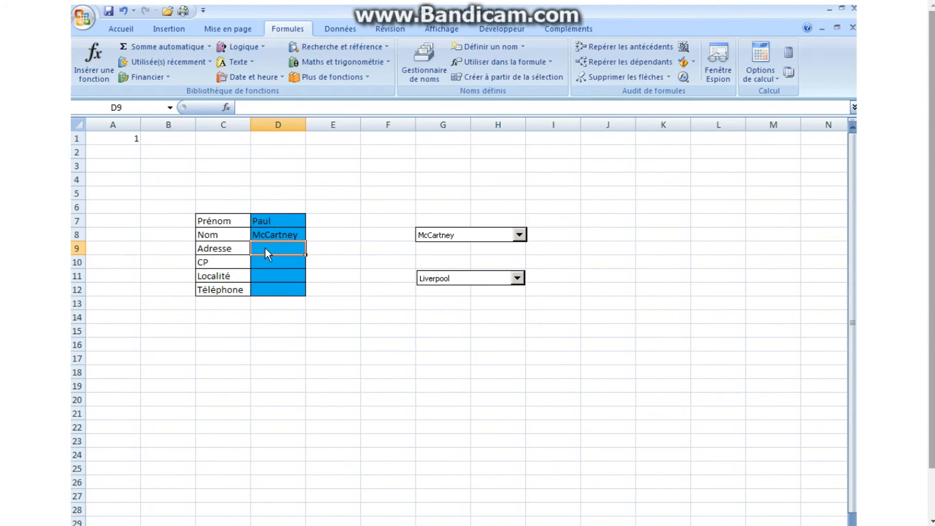
Step: Fill the Adresse field in cell D9 with the formula =index(adresse;A1)
text(=ind)
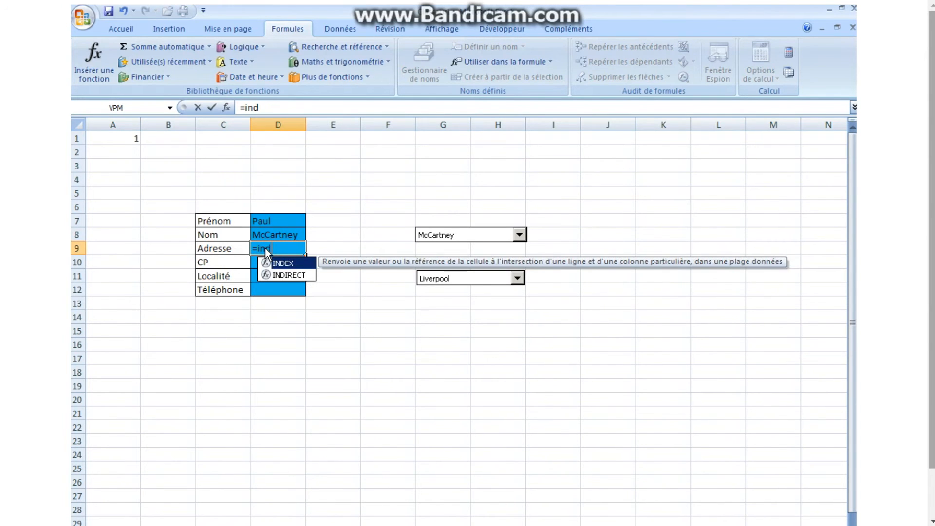
text(ex(a)
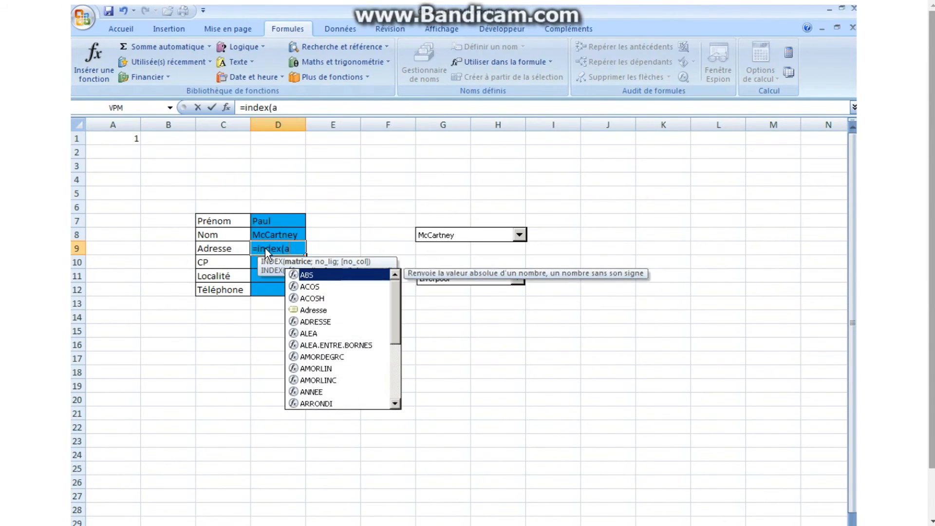
text(dresse;A1))
key(Return)
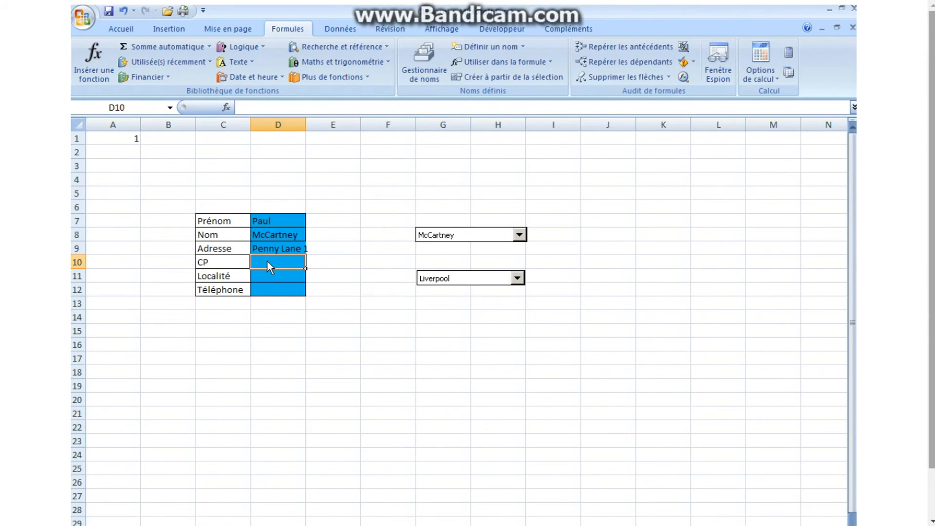
Step: Fill the CP field in cell D10 with the formula =index(cp;A1)
text(=in)
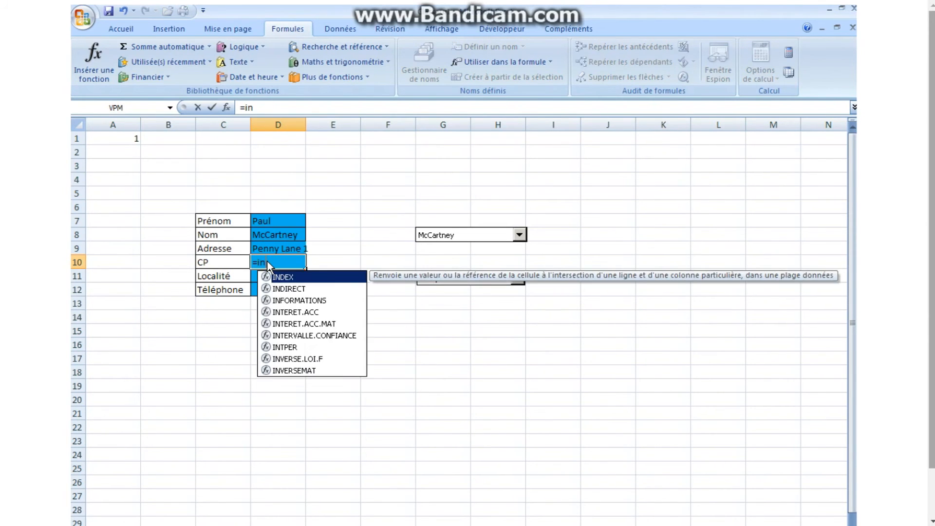
text(dex(c)
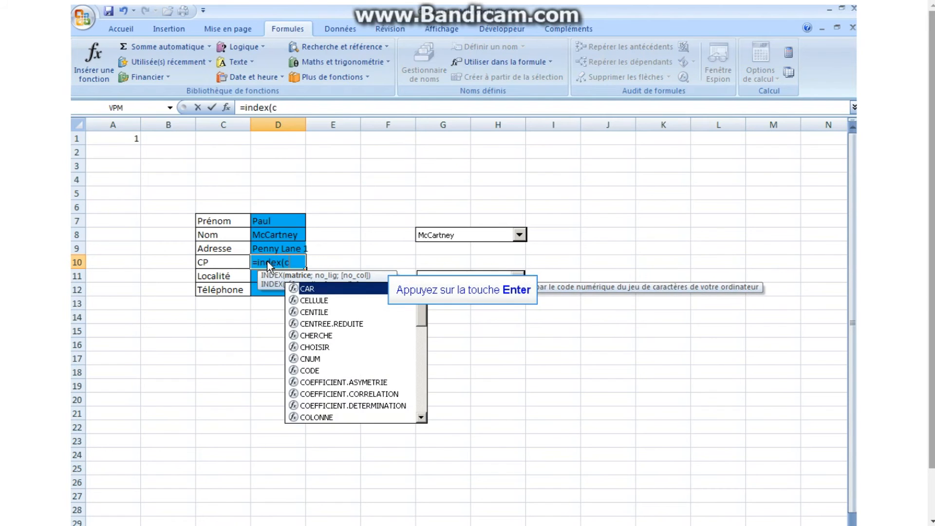
text(p;A1))
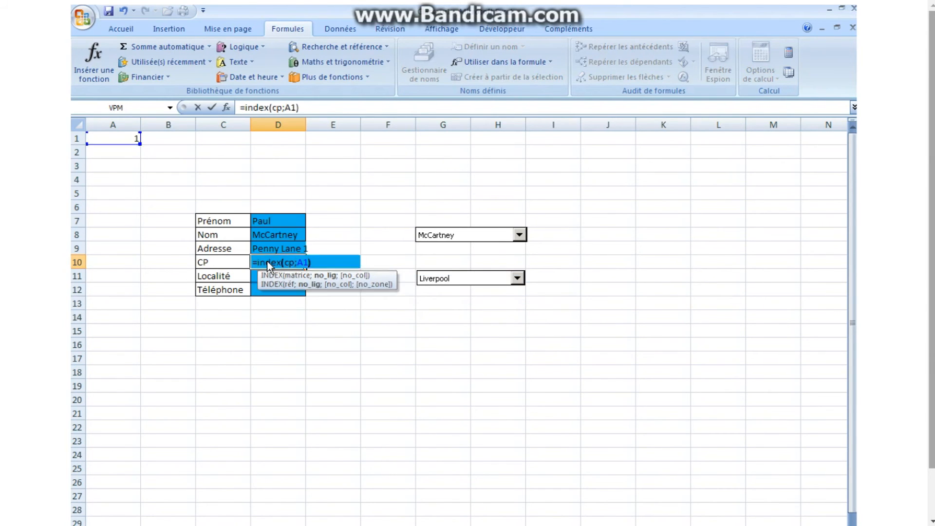
key(Return)
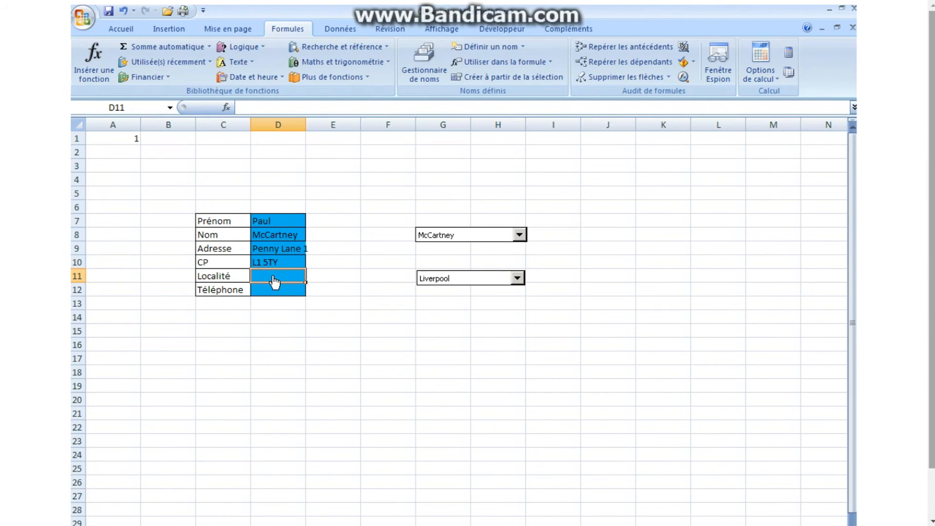
text(=locali)
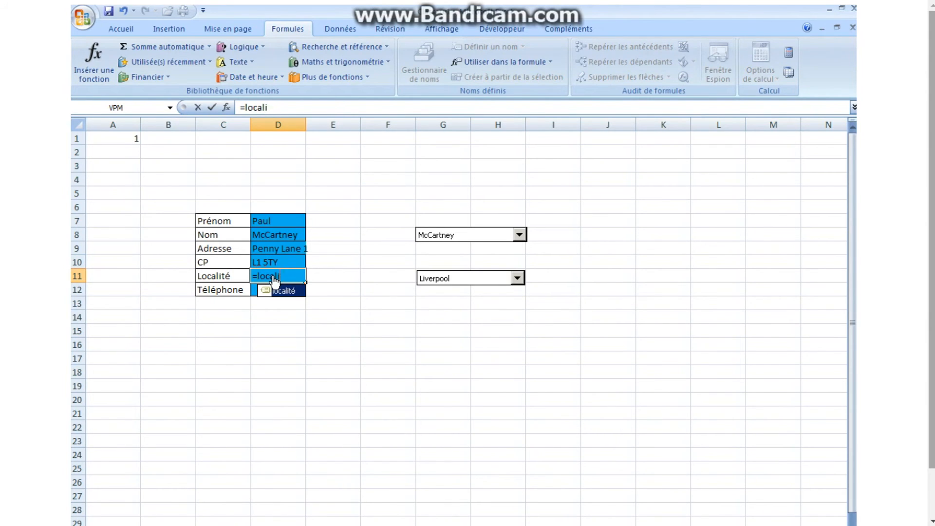
key(BackSpace)
key(BackSpace)
key(BackSpace)
key(BackSpace)
Step: Fill the Localité field in cell D11 with the formula =index(localité;A1)
text(in)
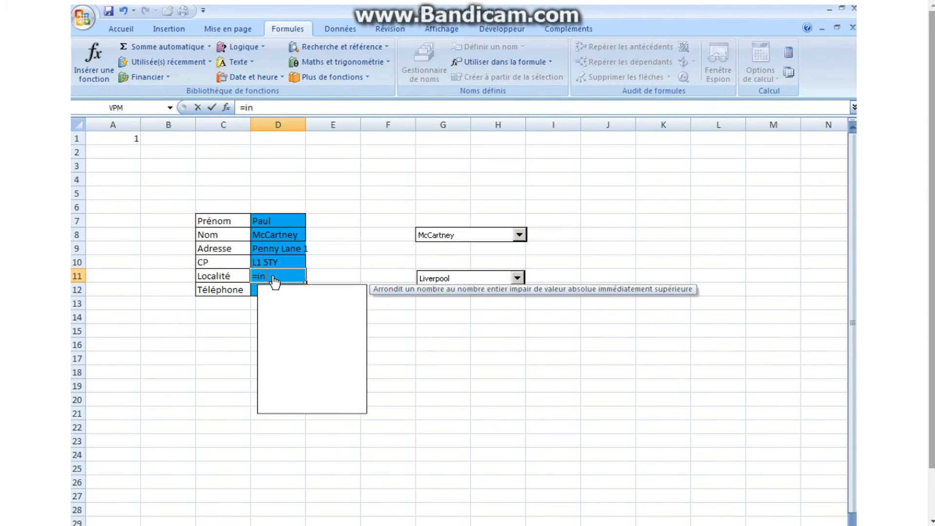
text(dex(lo)
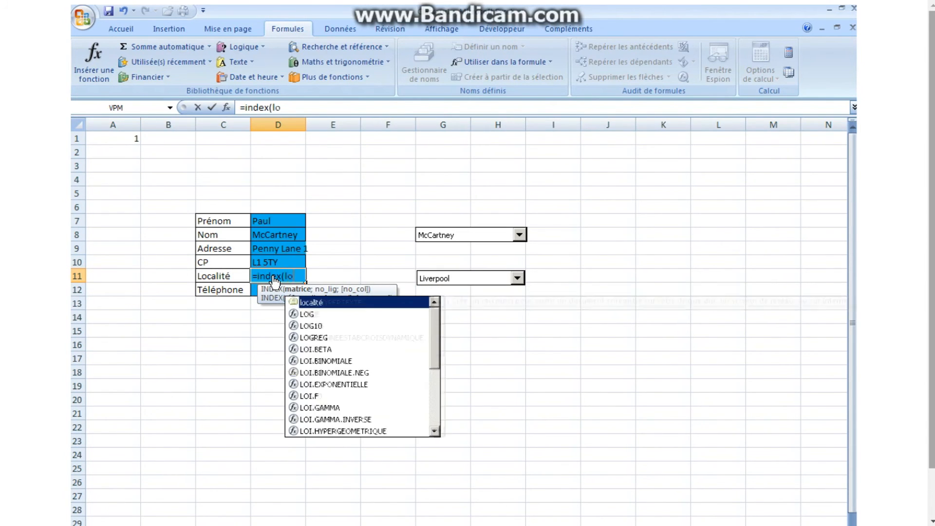
text(cali)
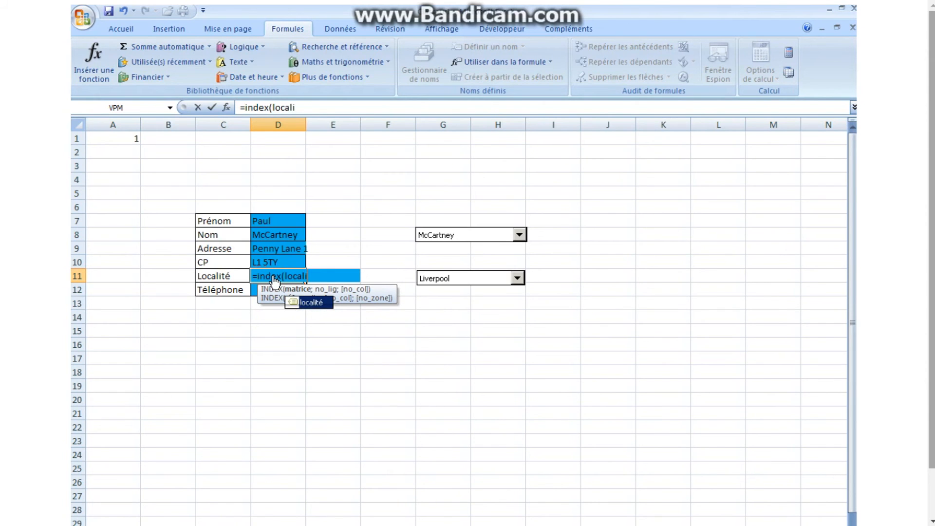
text(té;A)
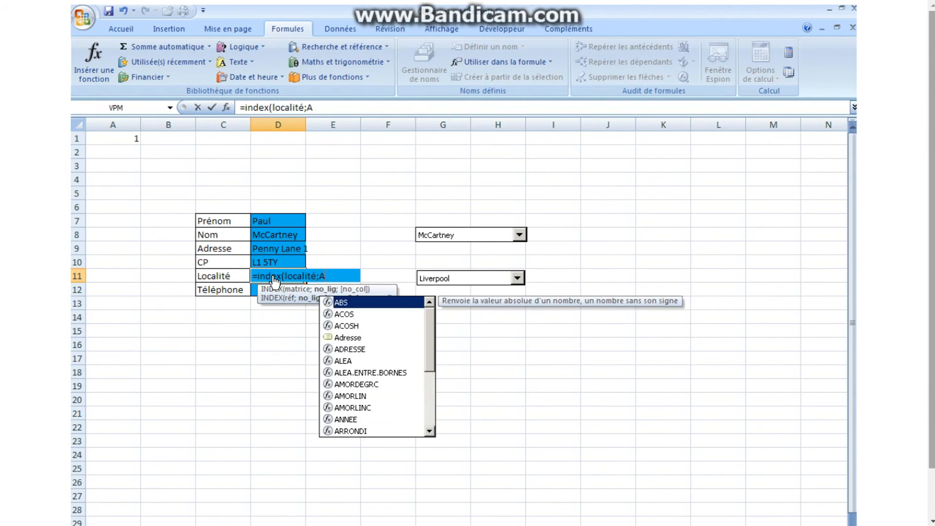
text(1))
key(Return)
Step: Fill the Téléphone field in cell D12 with the formula =index(tel;A1)
text(=)
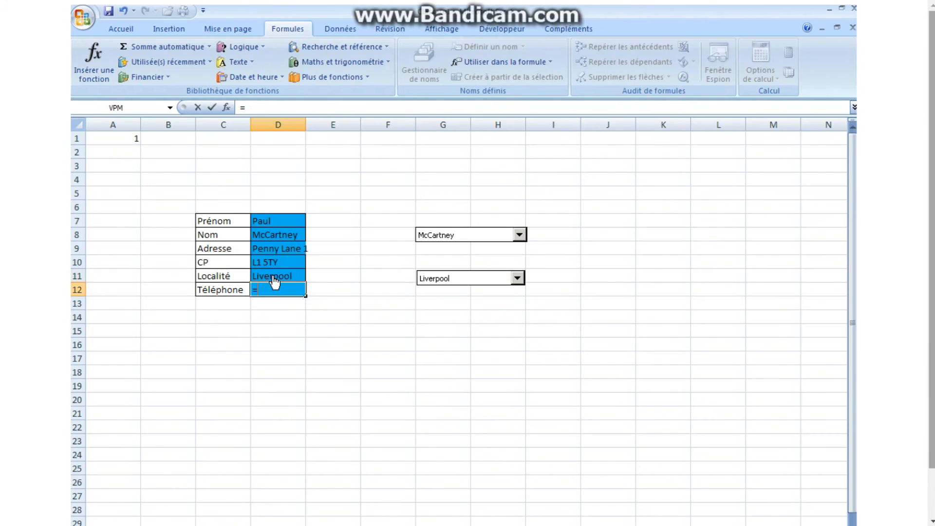
text(inde)
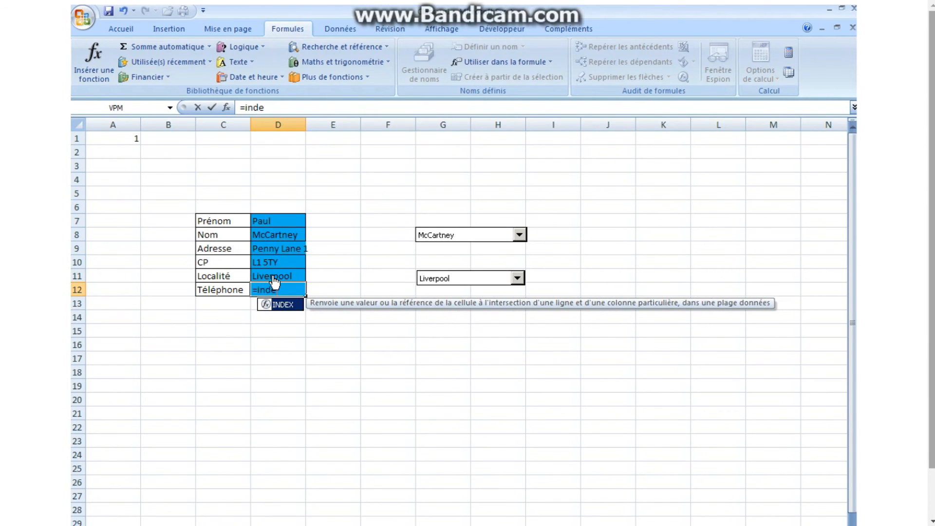
text(x(t)
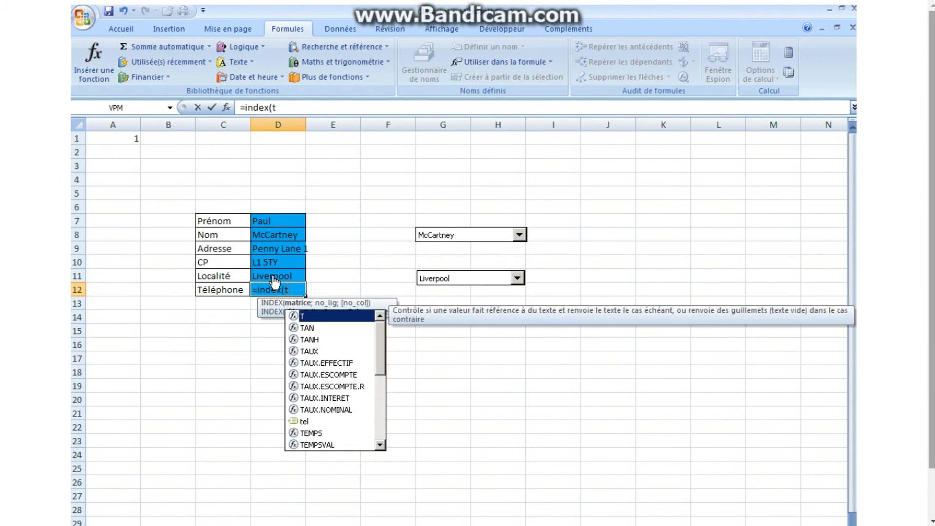
text(el;A)
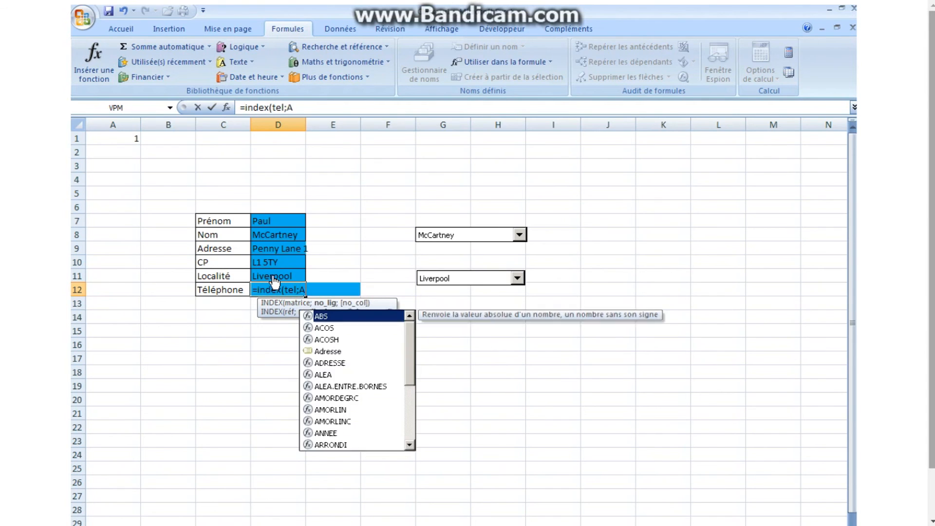
text(1))
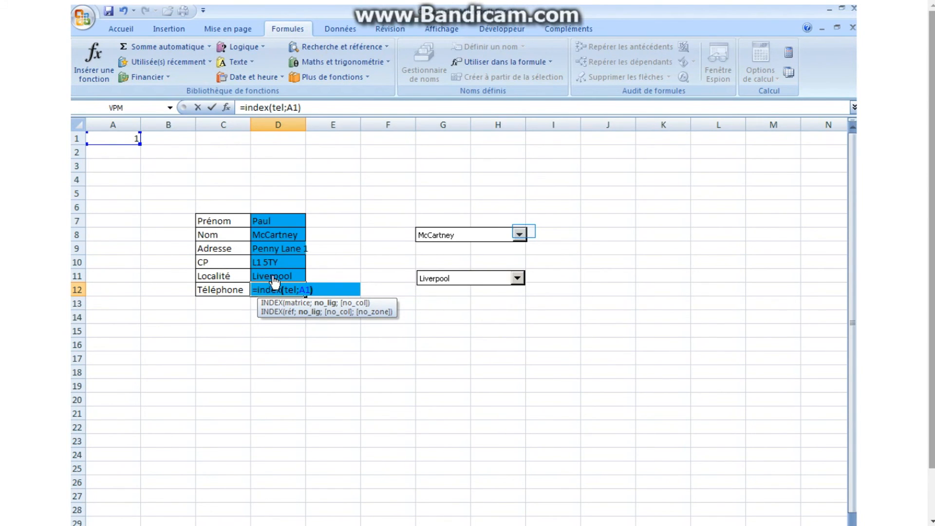
key(Return)
Step: Choose the second surname in the name drop-down list and widen column D to fit the contact details
click(519, 235)
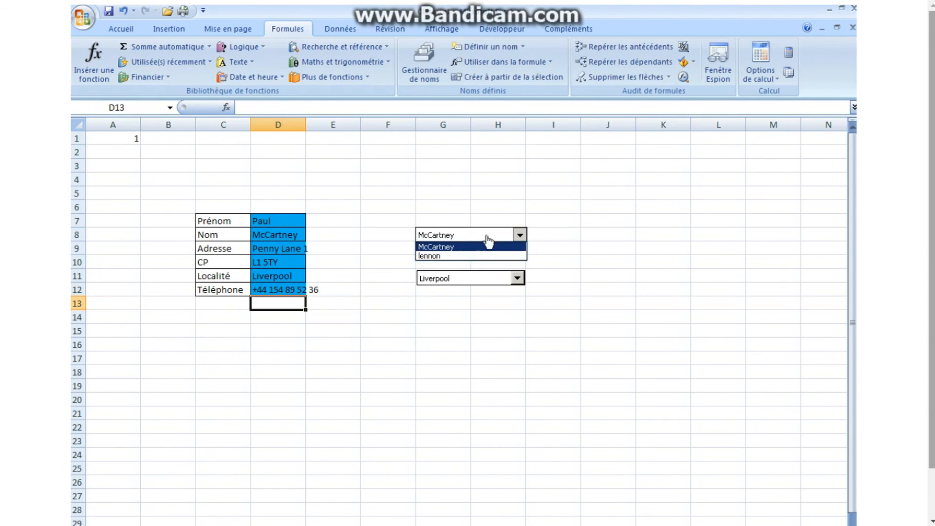
click(474, 256)
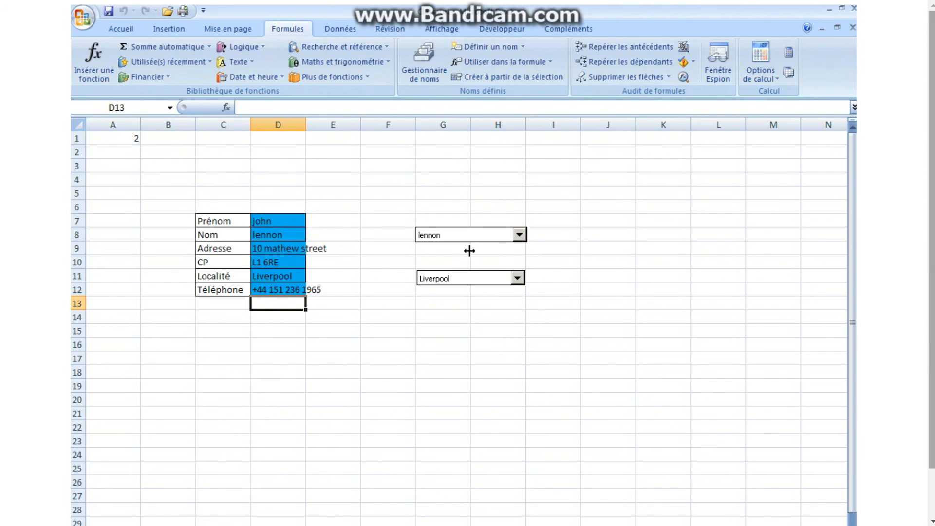
drag(306, 125, 335, 124)
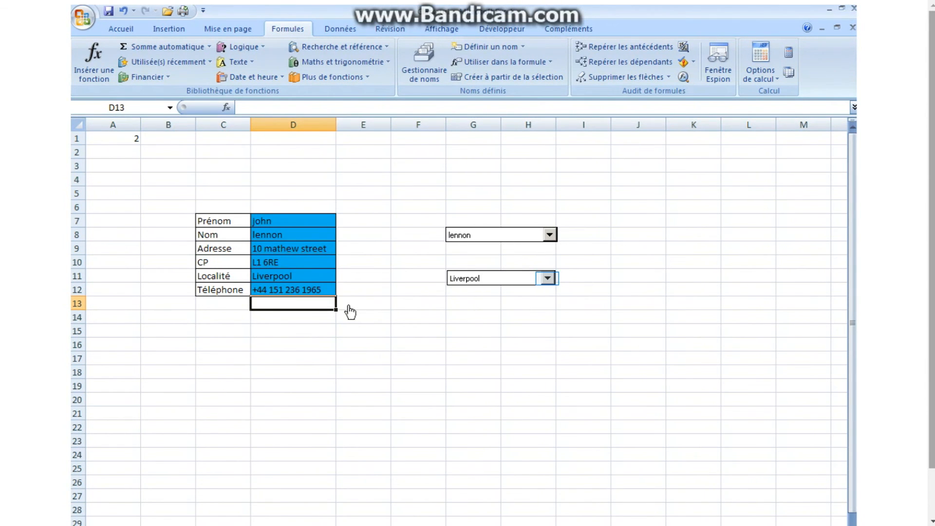
Step: Choose the first Liverpool entry in the locality drop-down list to switch the form to the first contact
click(547, 278)
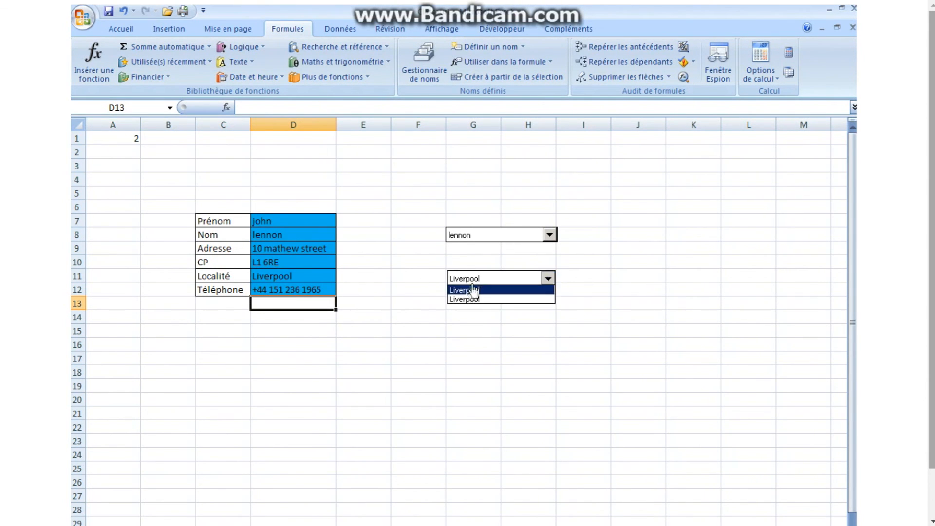
click(473, 290)
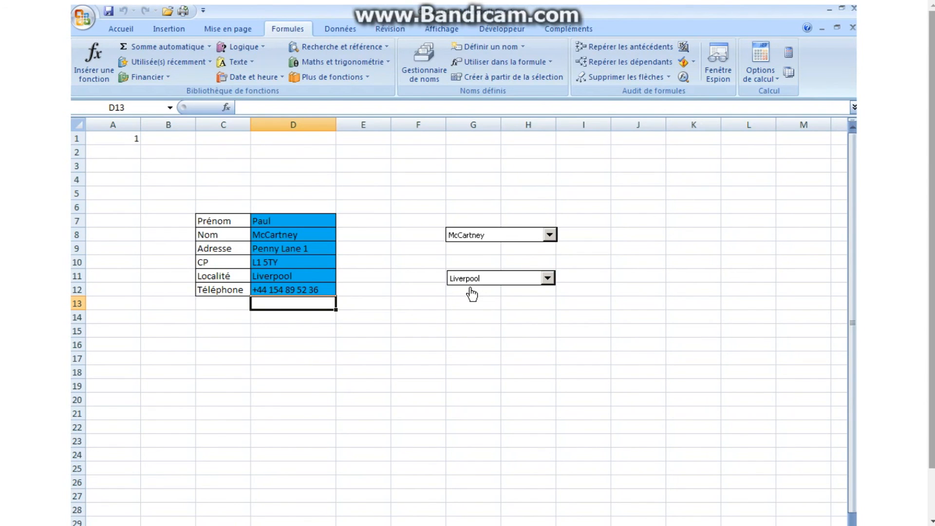